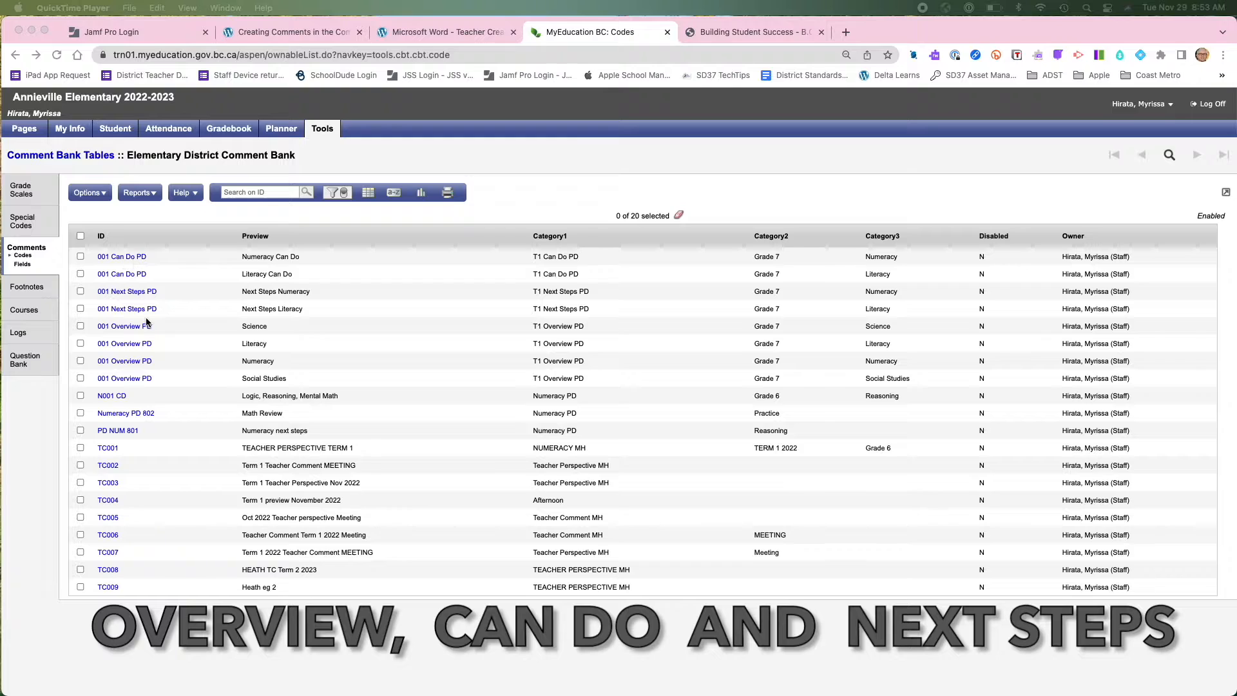
Open the 001 Overview PD Literacy comment to review its Category 1, saving it before returning to the comment codes list
left_click(125, 345)
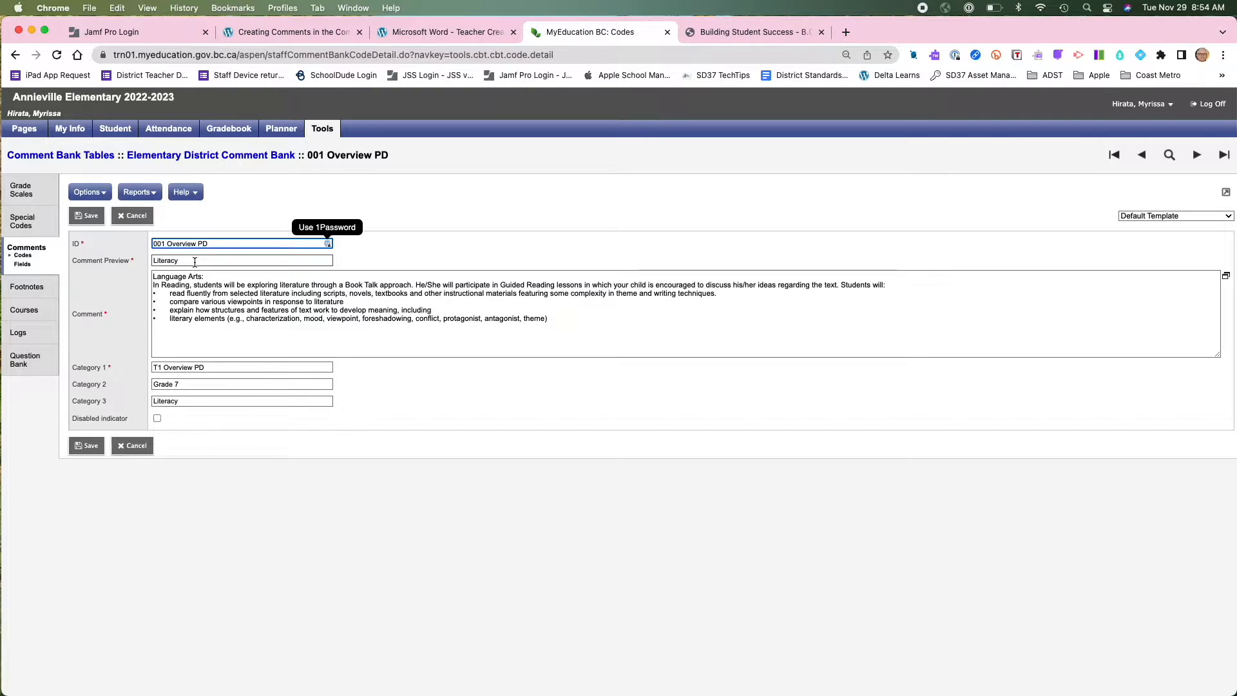
left_click_drag(205, 367, 144, 370)
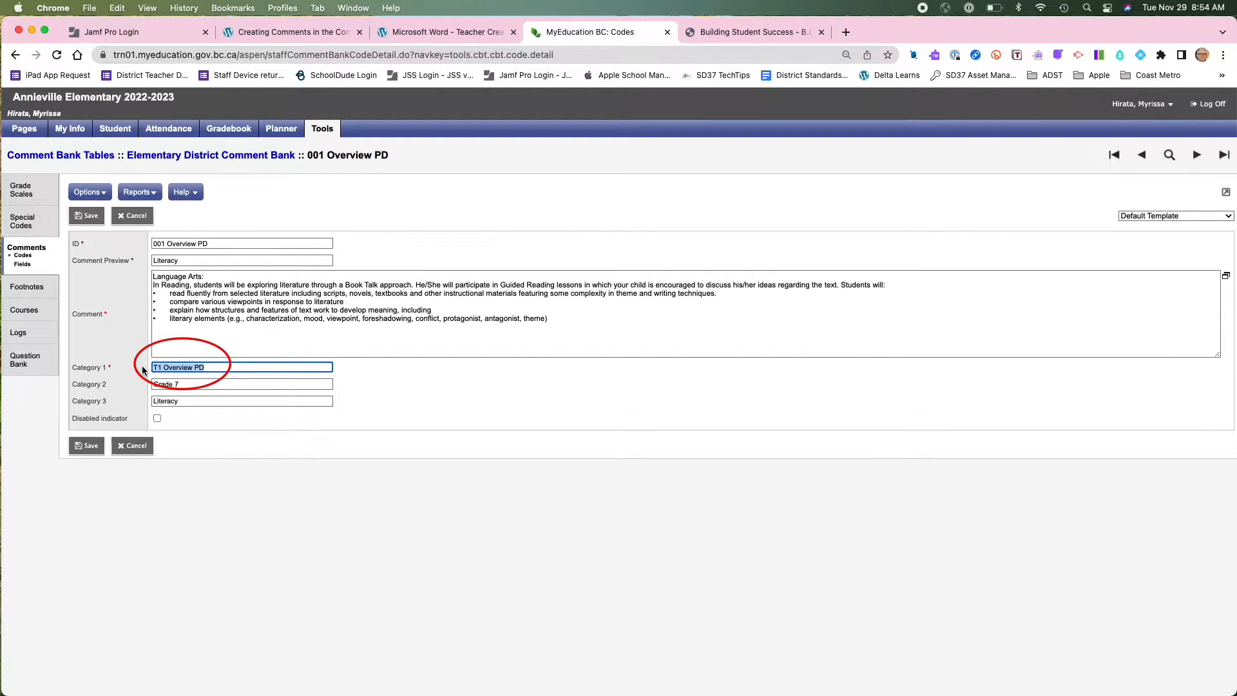
left_click(199, 367)
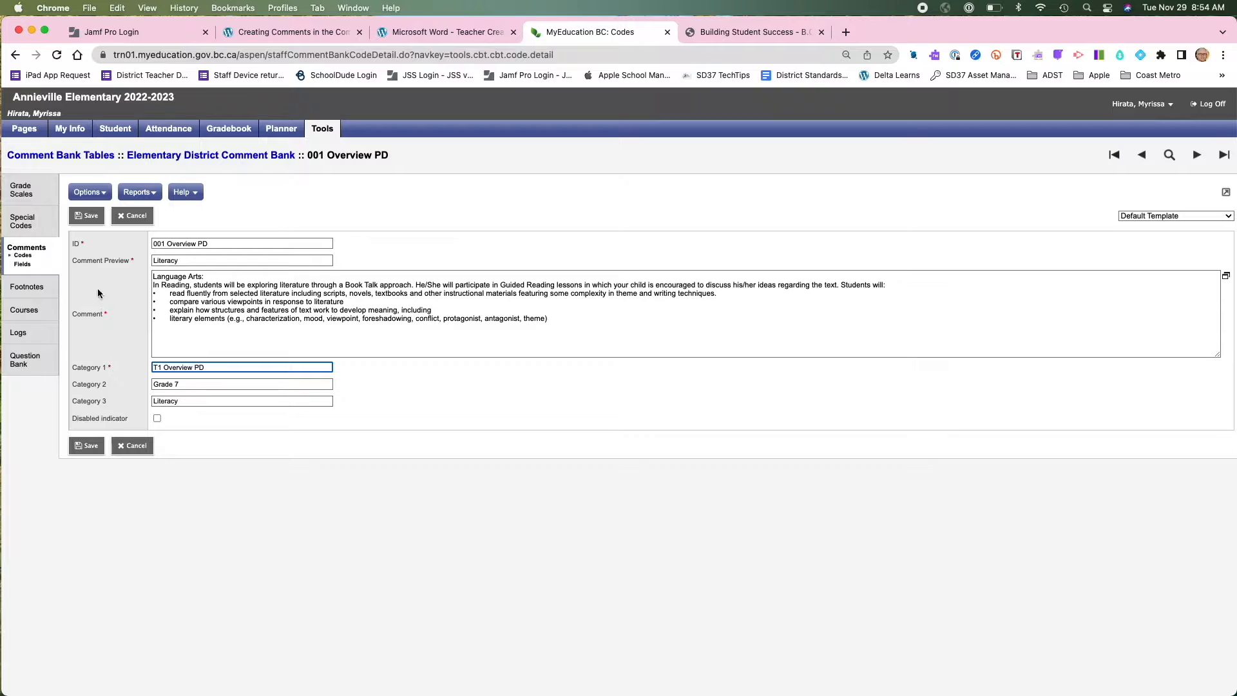
left_click(84, 447)
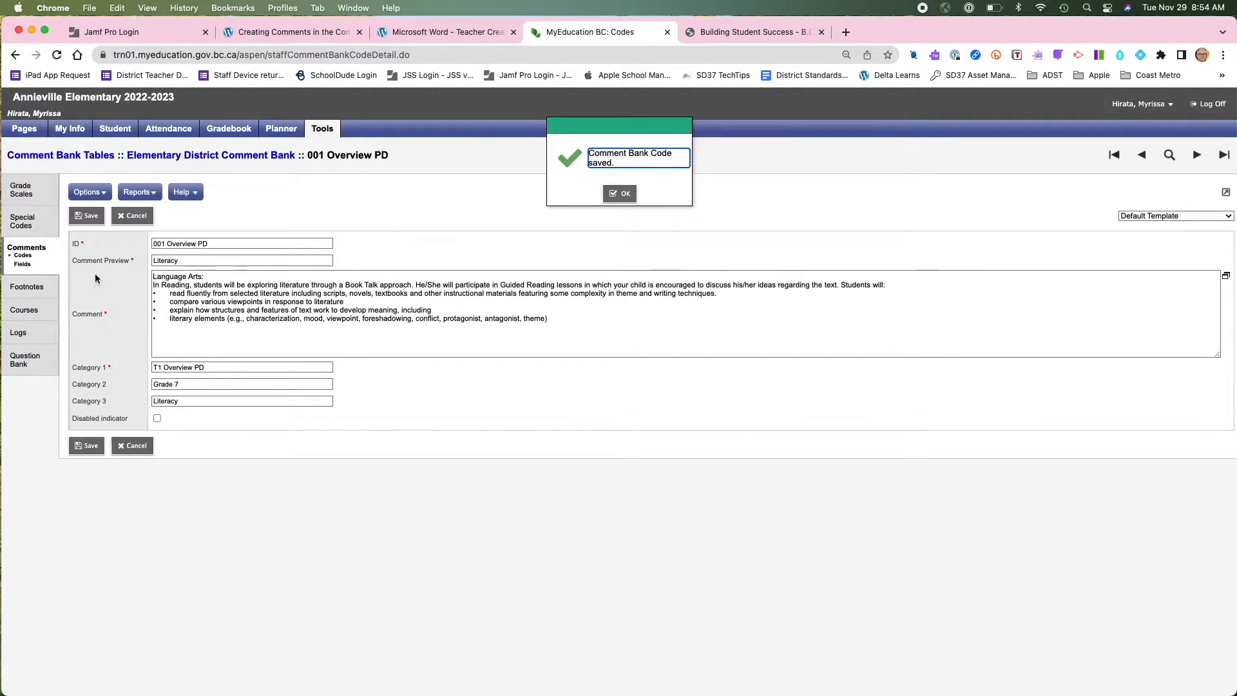
left_click(23, 256)
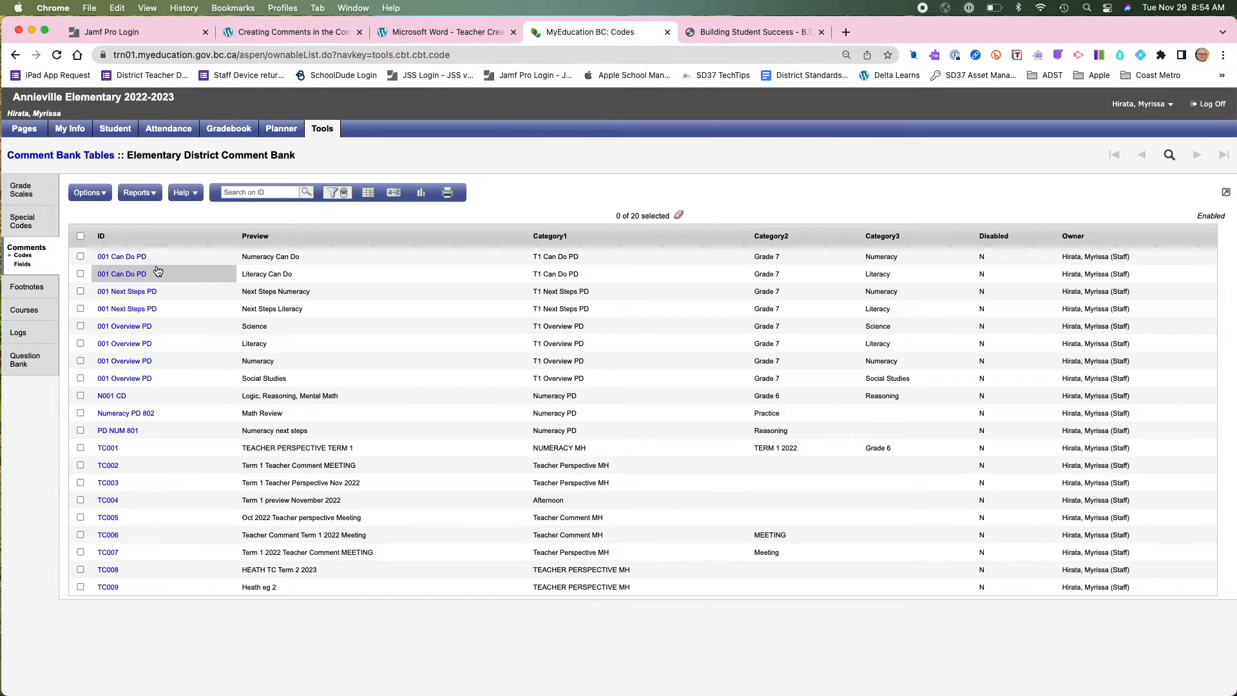
Review Category 1 of the 001 Can Do PD Numeracy comment and return to the comment codes list
left_click(134, 258)
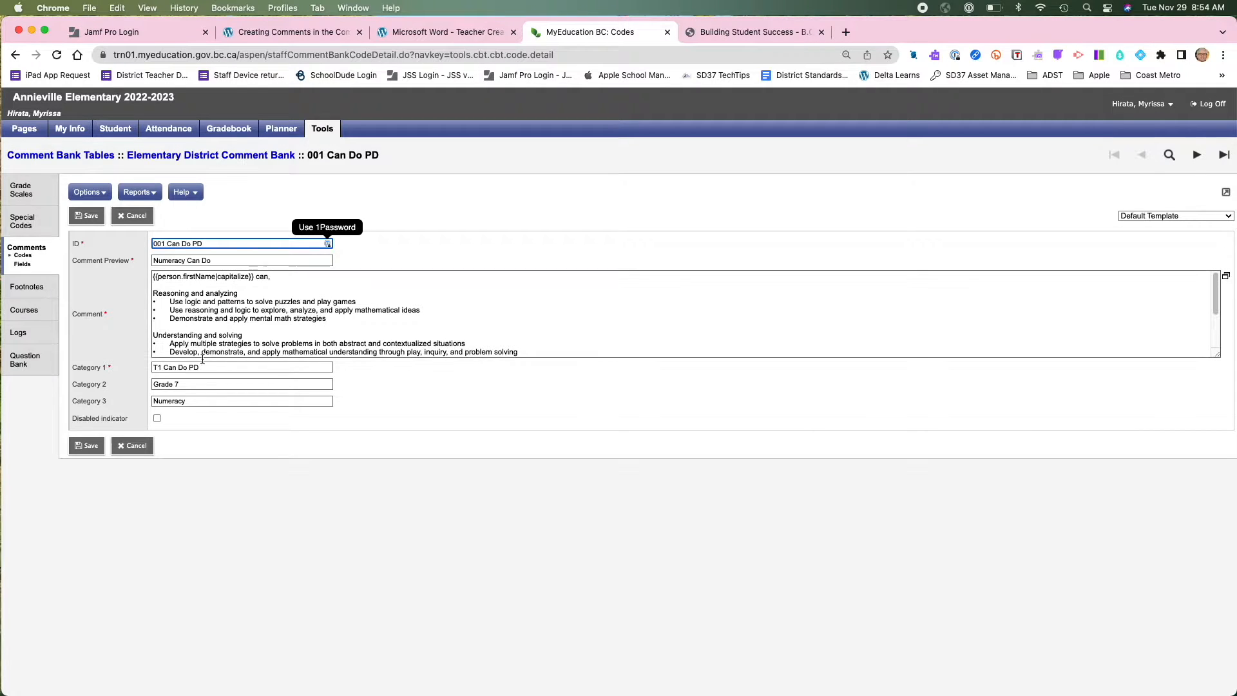
left_click_drag(211, 365, 152, 367)
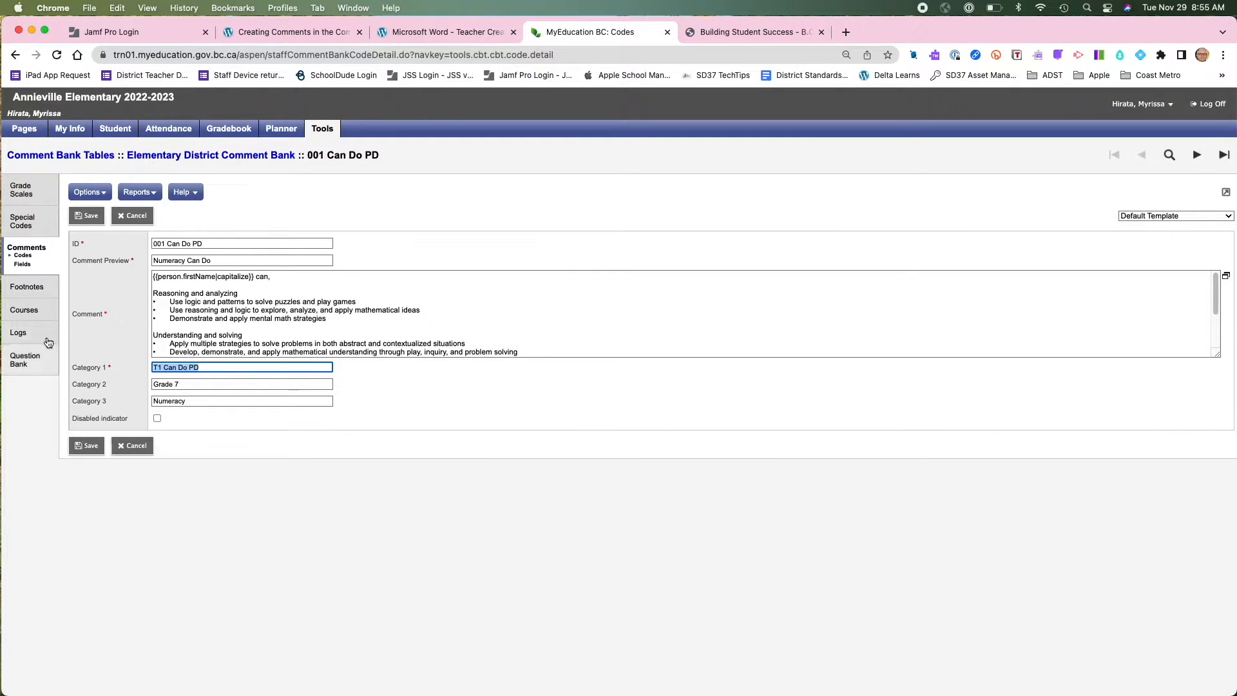
left_click(24, 255)
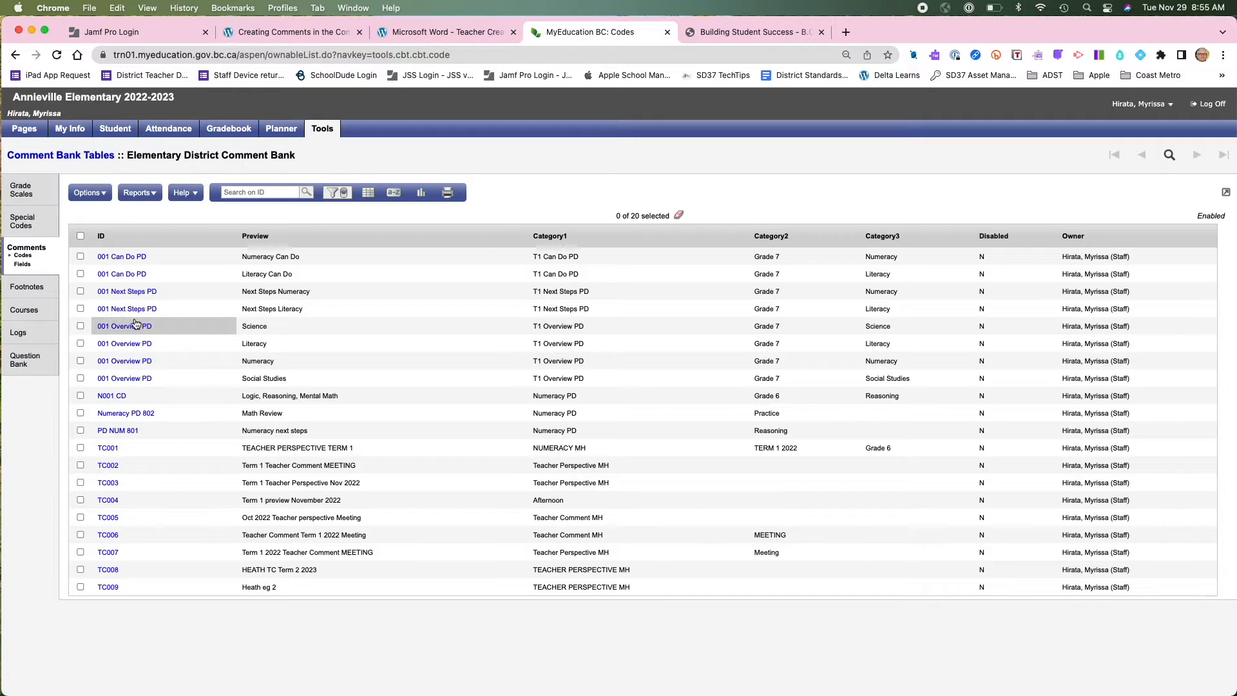
In the Teacher Overall Comment gradebook, open the first student's comment editor with the comment bank shown
left_click(224, 130)
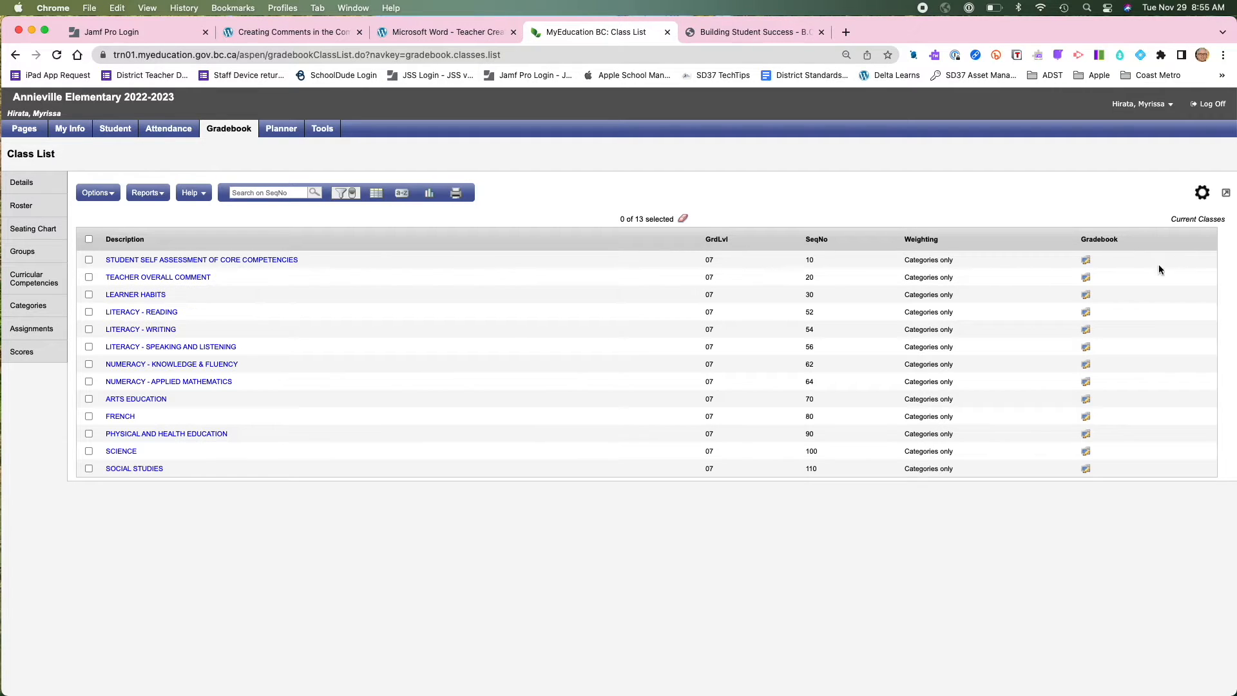
left_click(1086, 280)
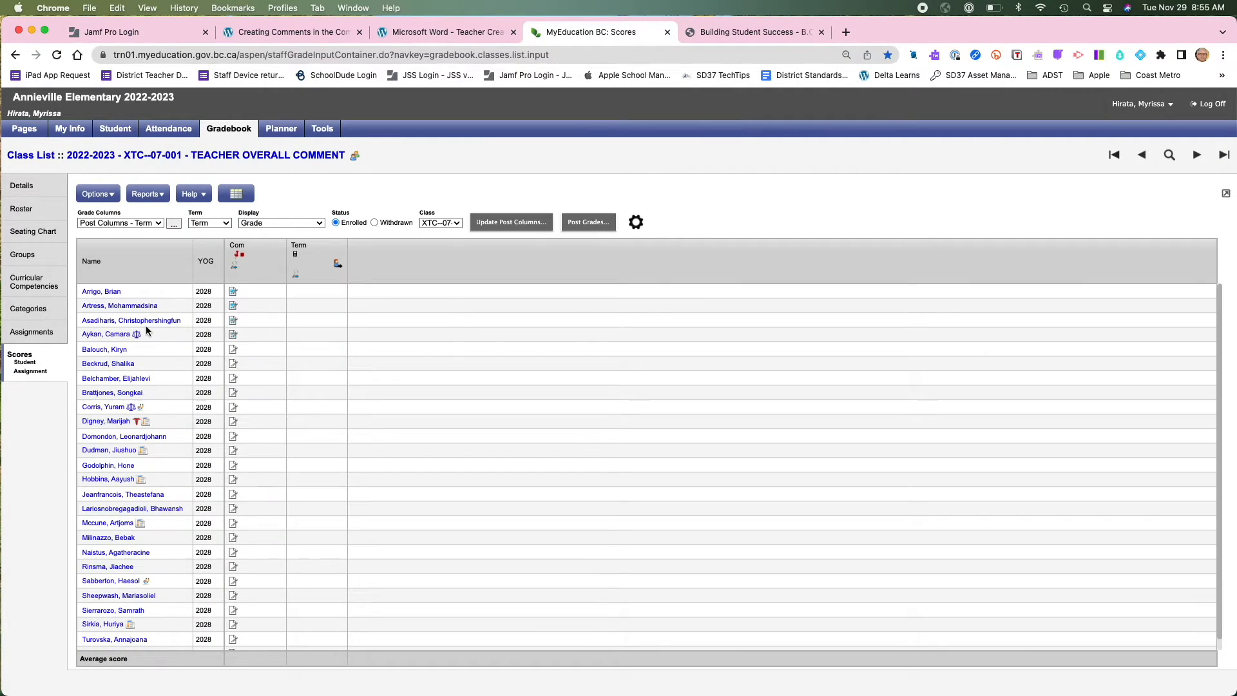
left_click(233, 291)
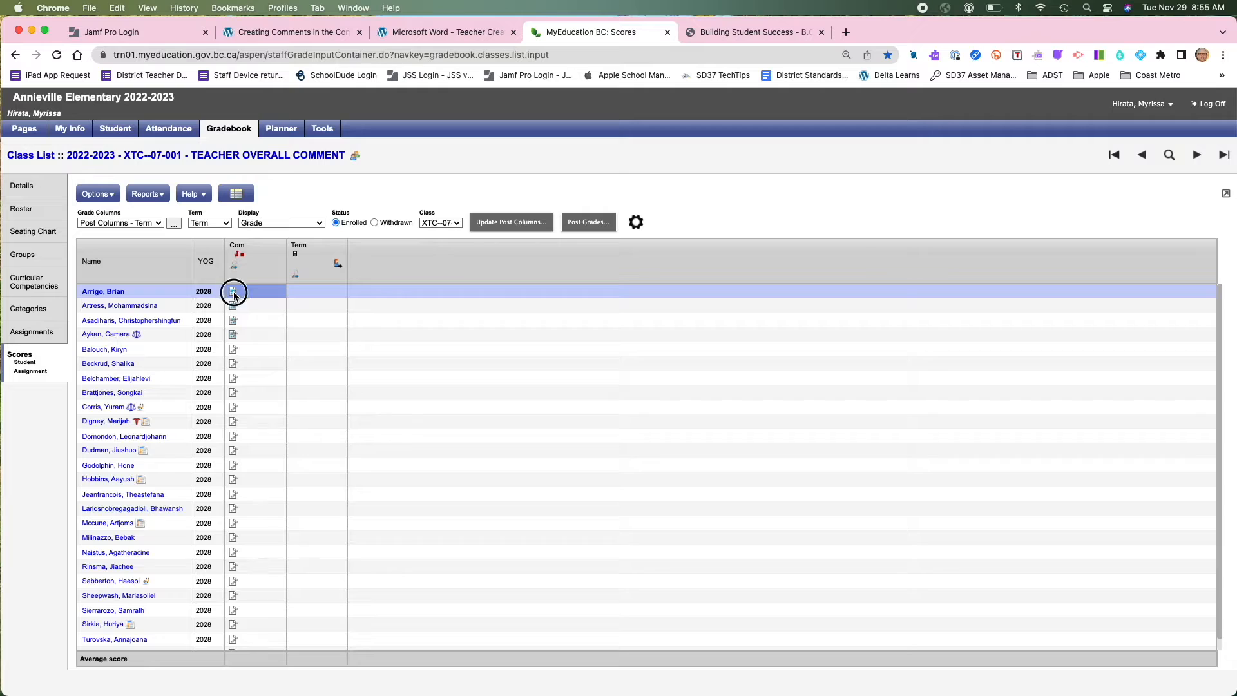
left_click(814, 318)
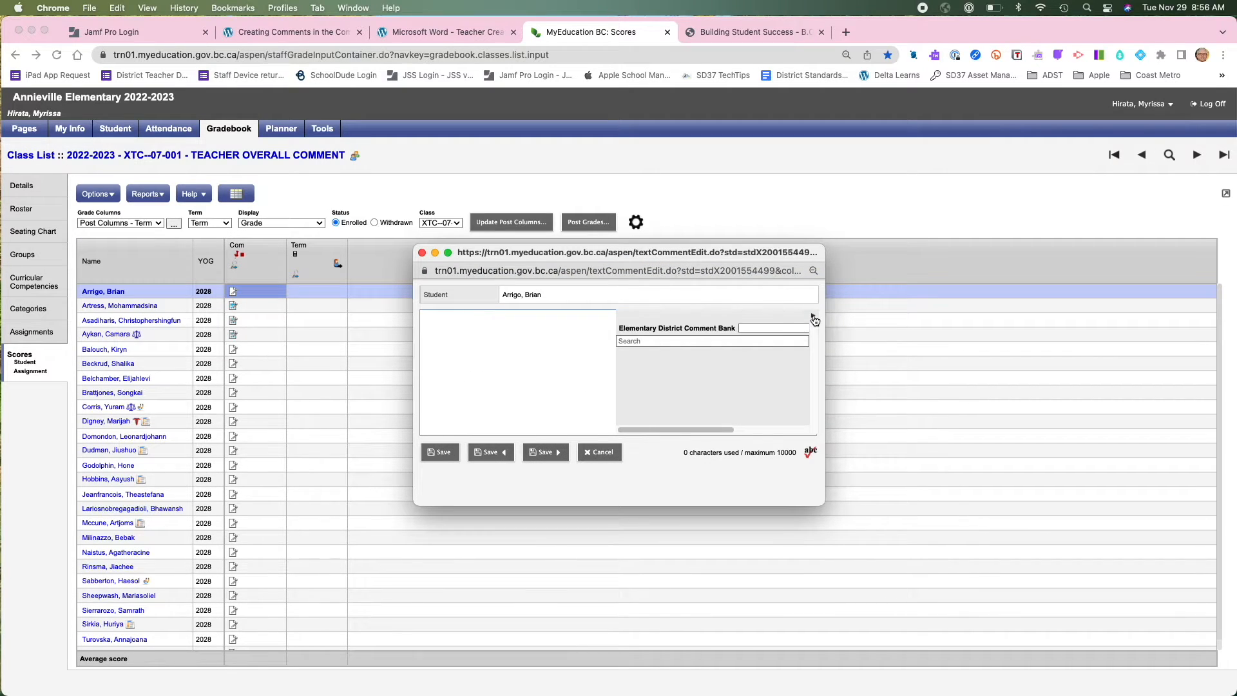
Insert the Grade 7 Literacy comment from the T1 Overview PD category, filtering the comment bank by "liter"
left_click(767, 327)
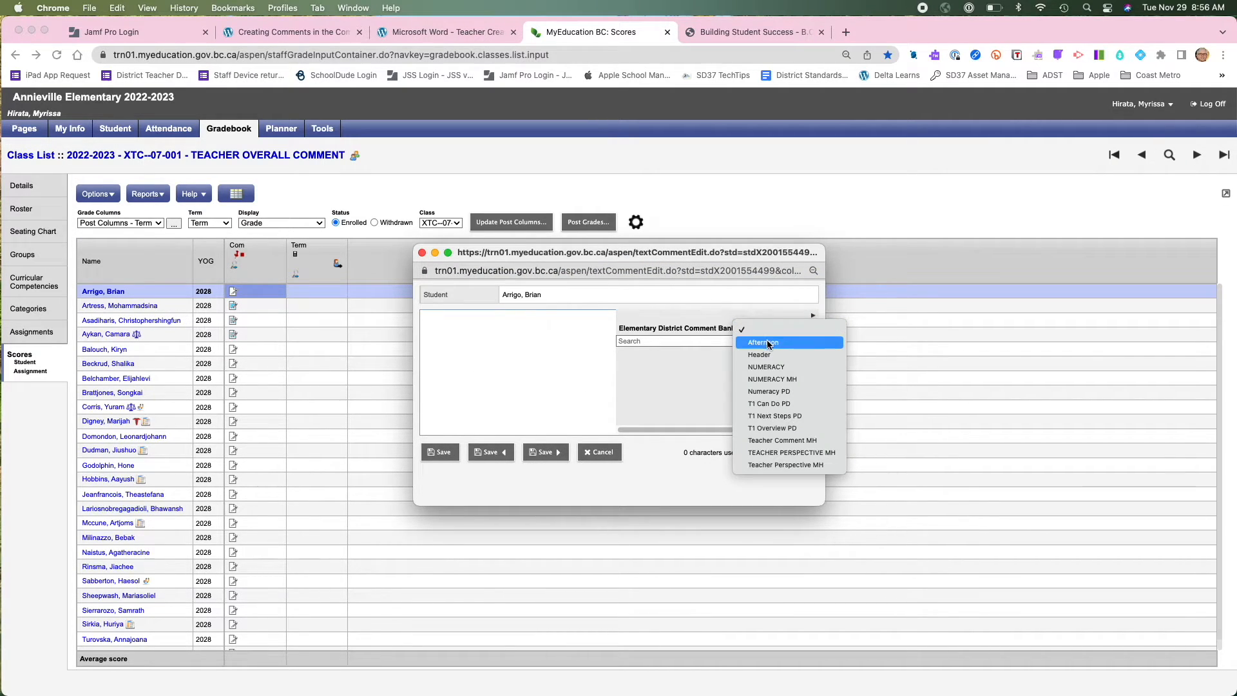
left_click(778, 429)
scroll(711, 373, "down", 2)
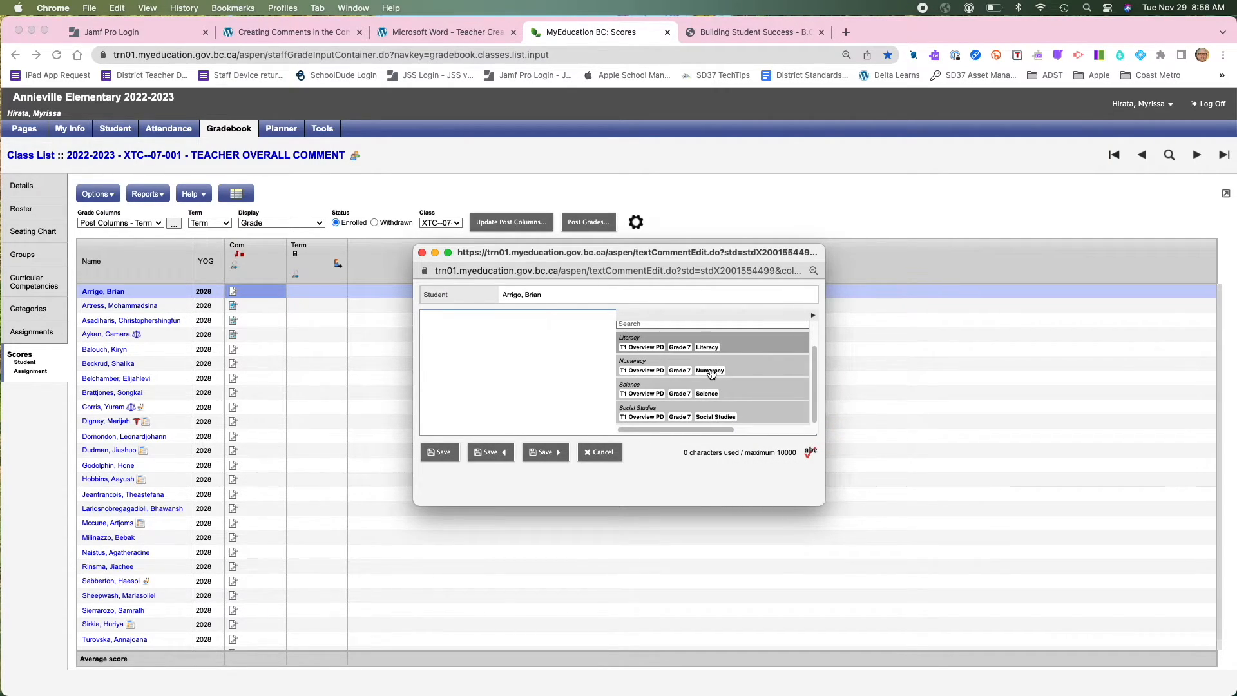
scroll(711, 374, "up", 2)
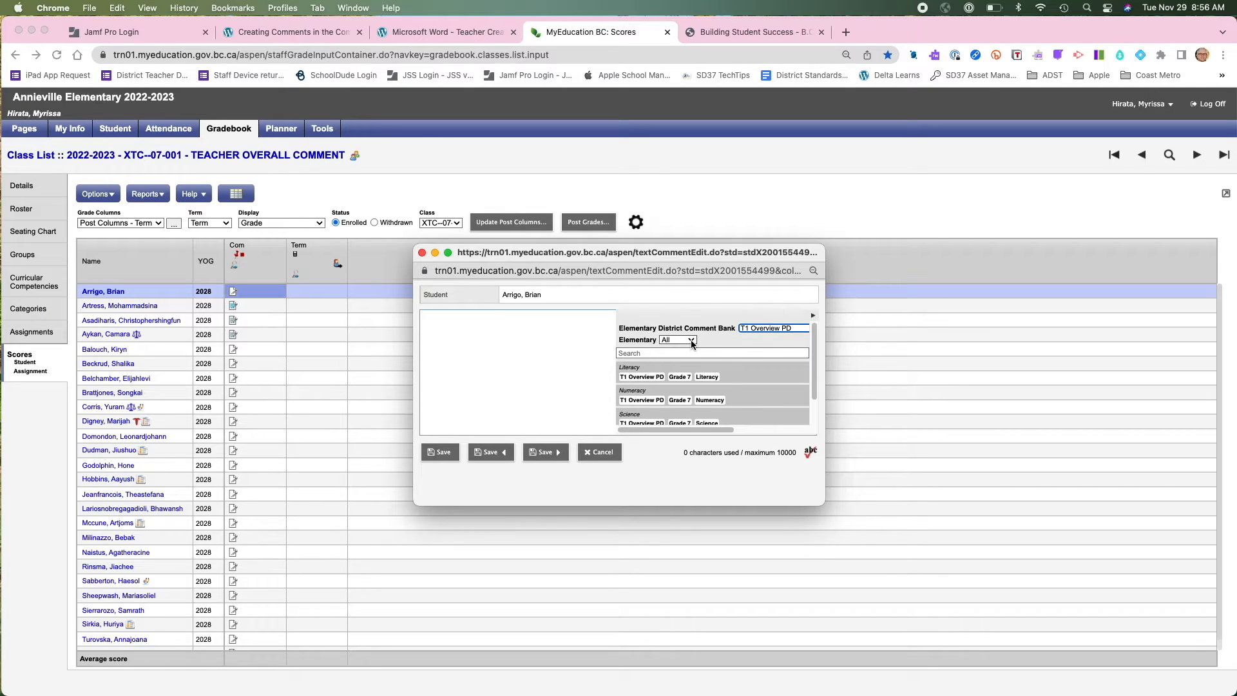
left_click(662, 353)
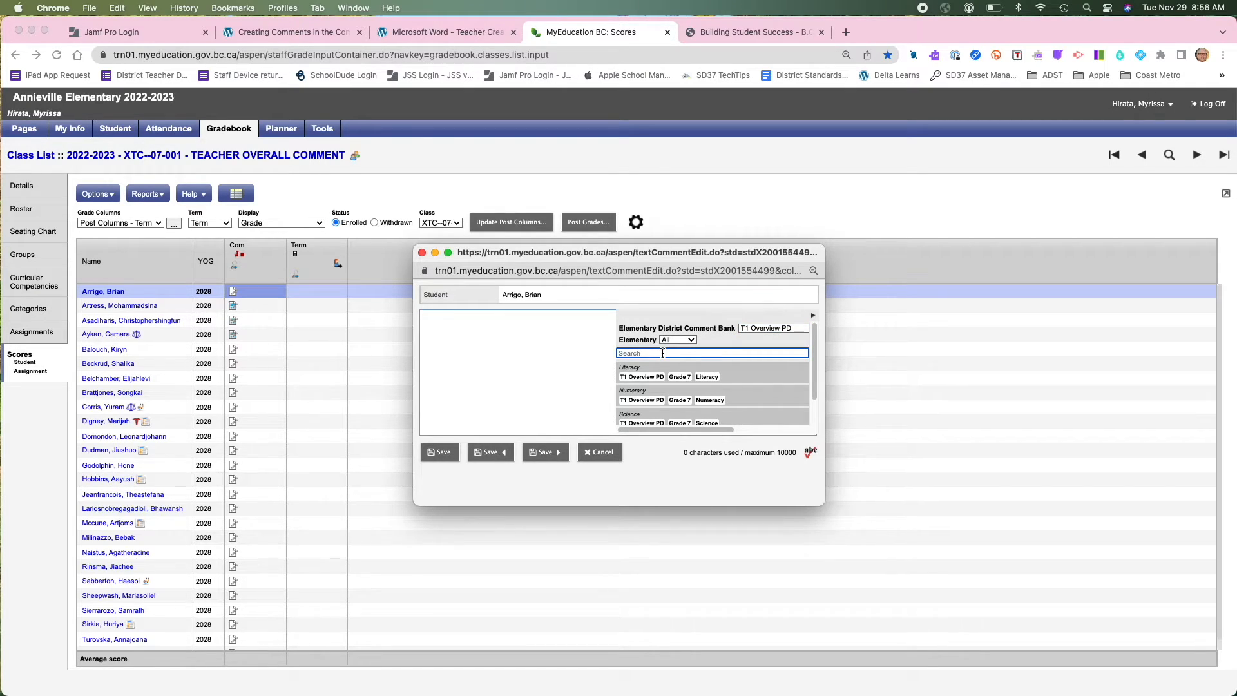
type("liter")
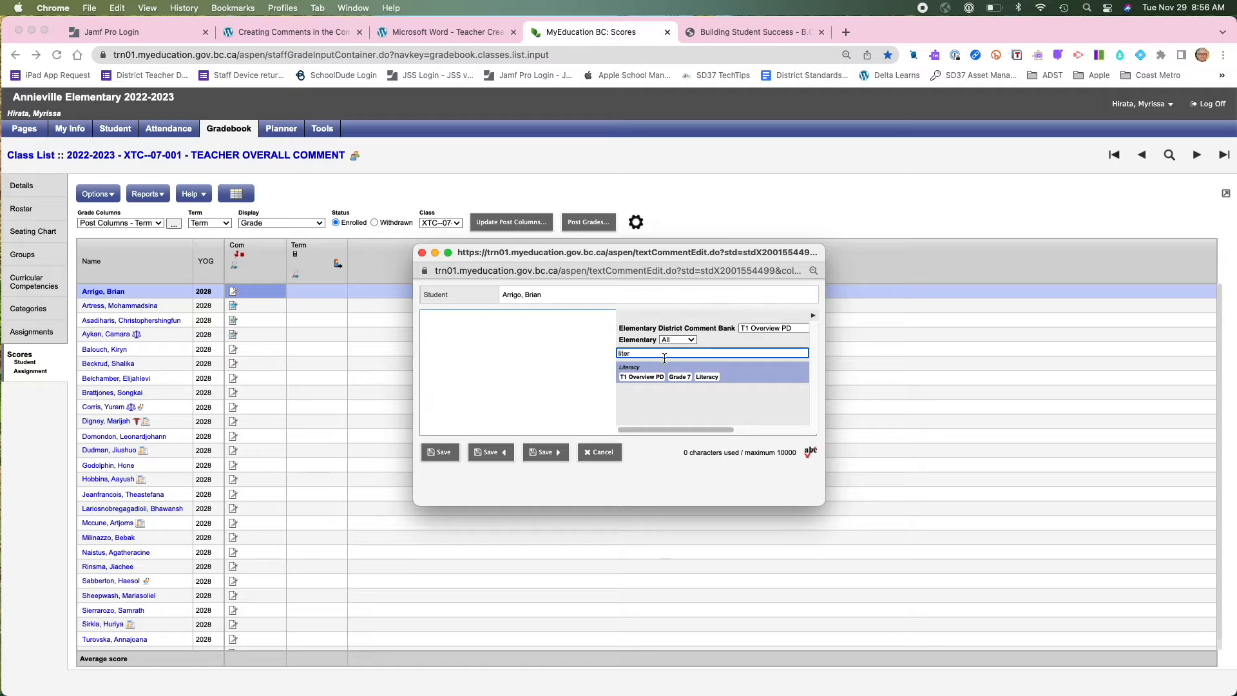
left_click(709, 378)
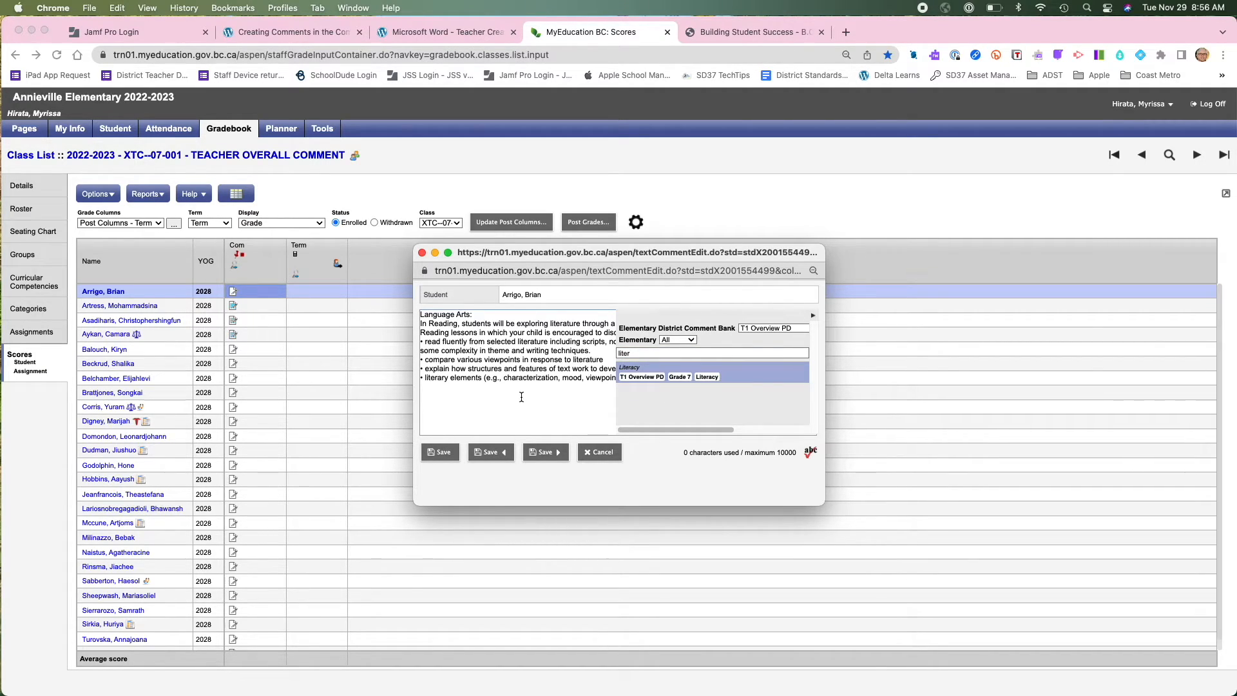
scroll(521, 398, "down", 1)
scroll(521, 397, "up", 1)
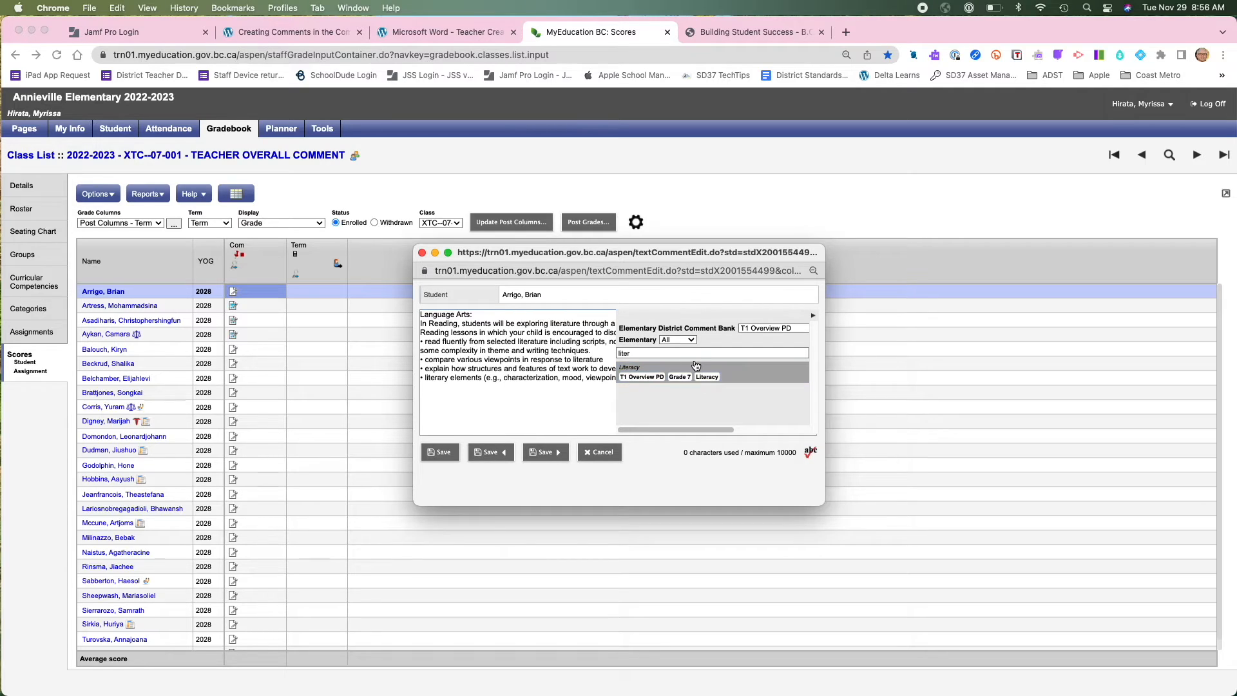
Switch the comment bank to T1 Can Do PD, clear the search filter and insert the Grade 7 Literacy Can Do comment
left_click(792, 330)
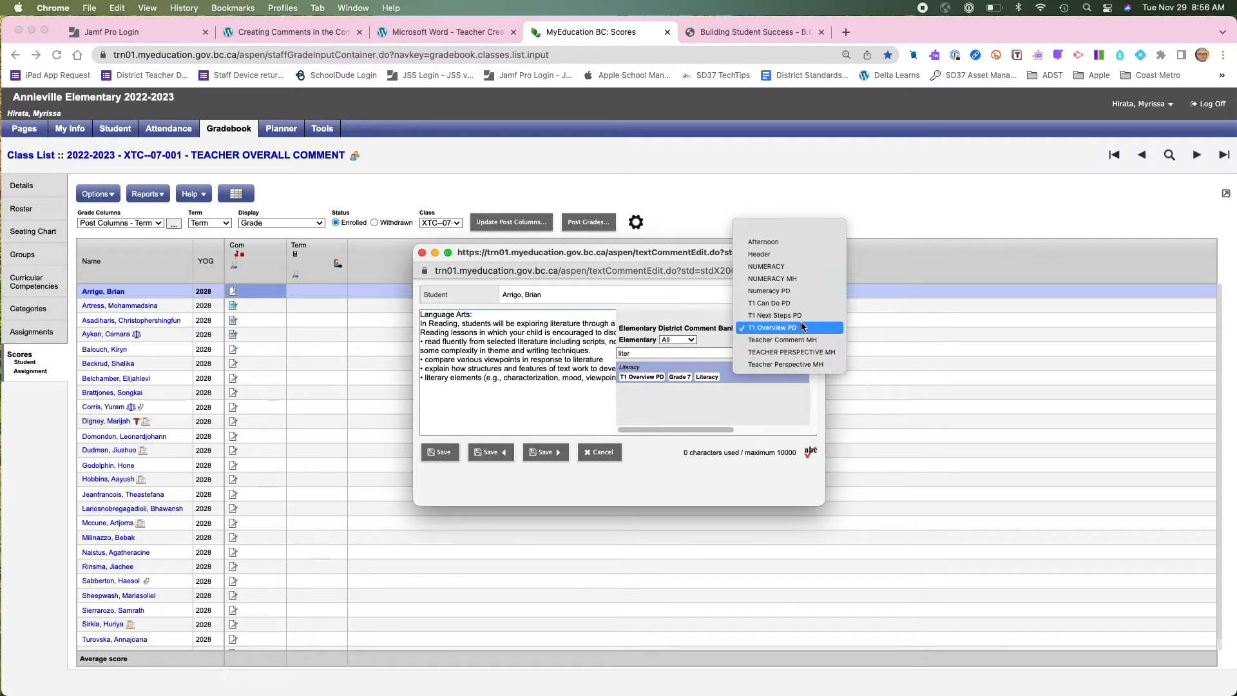
left_click(781, 304)
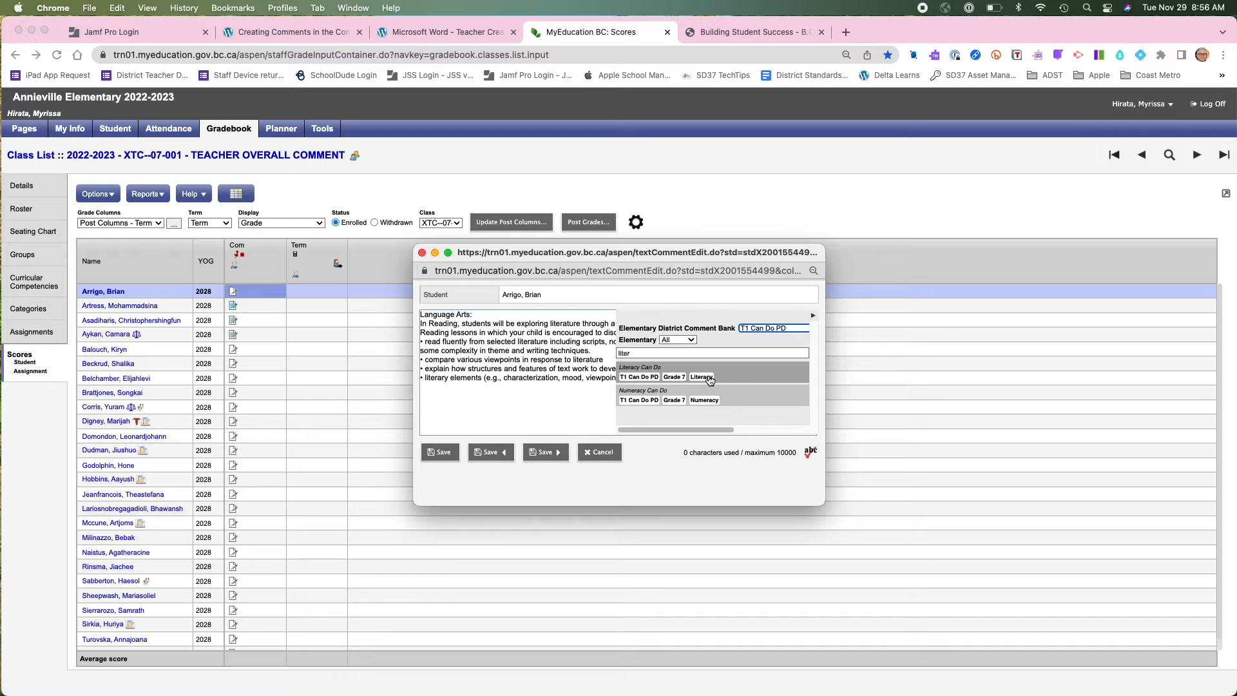
left_click(647, 354)
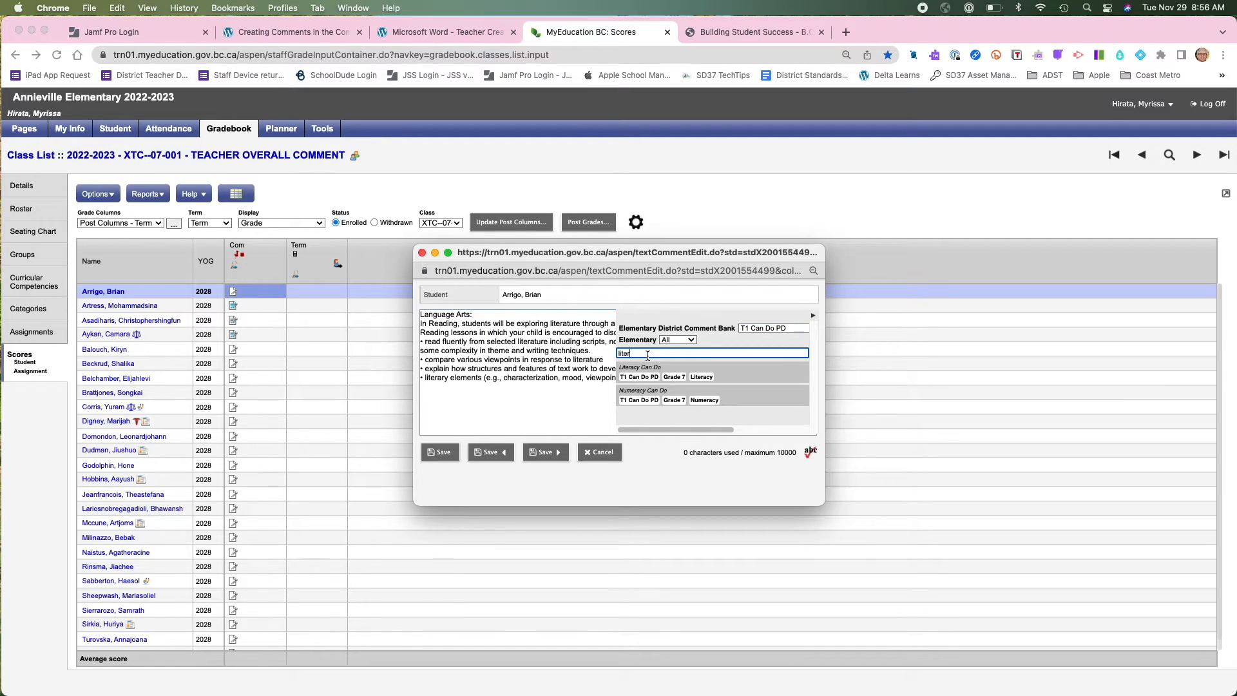
key("BackSpace")
key("BackSpace")
key("BackSpace")
key("BackSpace")
key("BackSpace")
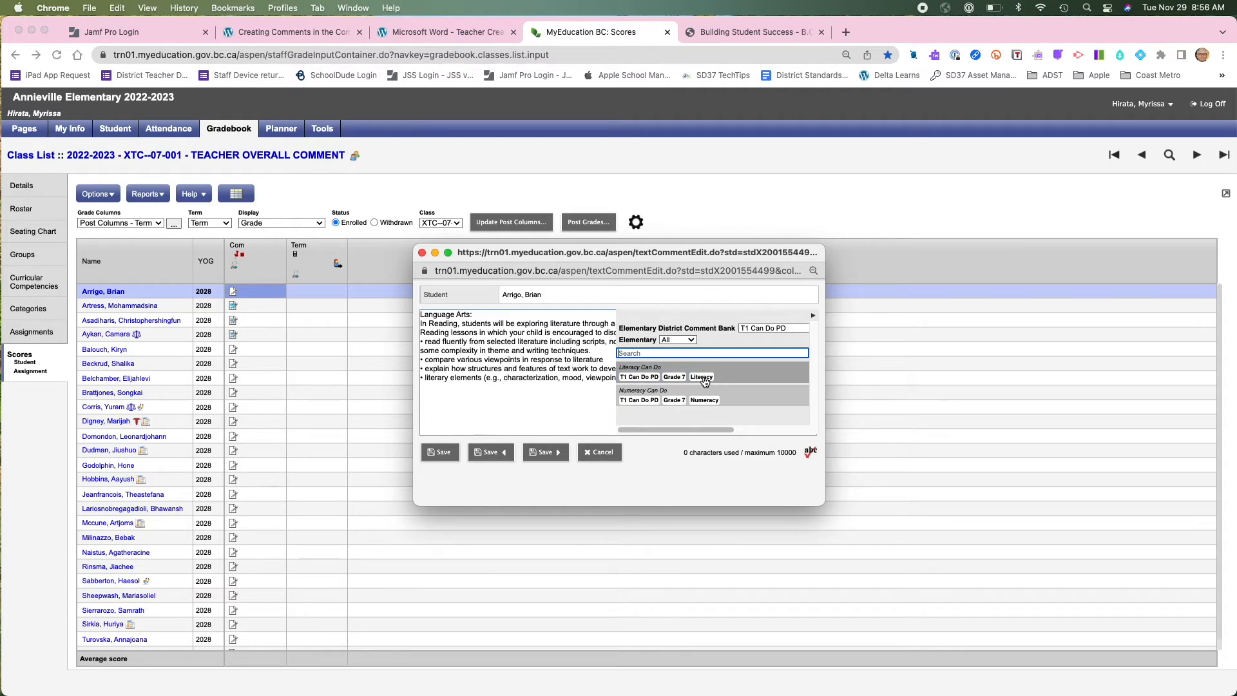
left_click(705, 381)
scroll(487, 408, "down", 5)
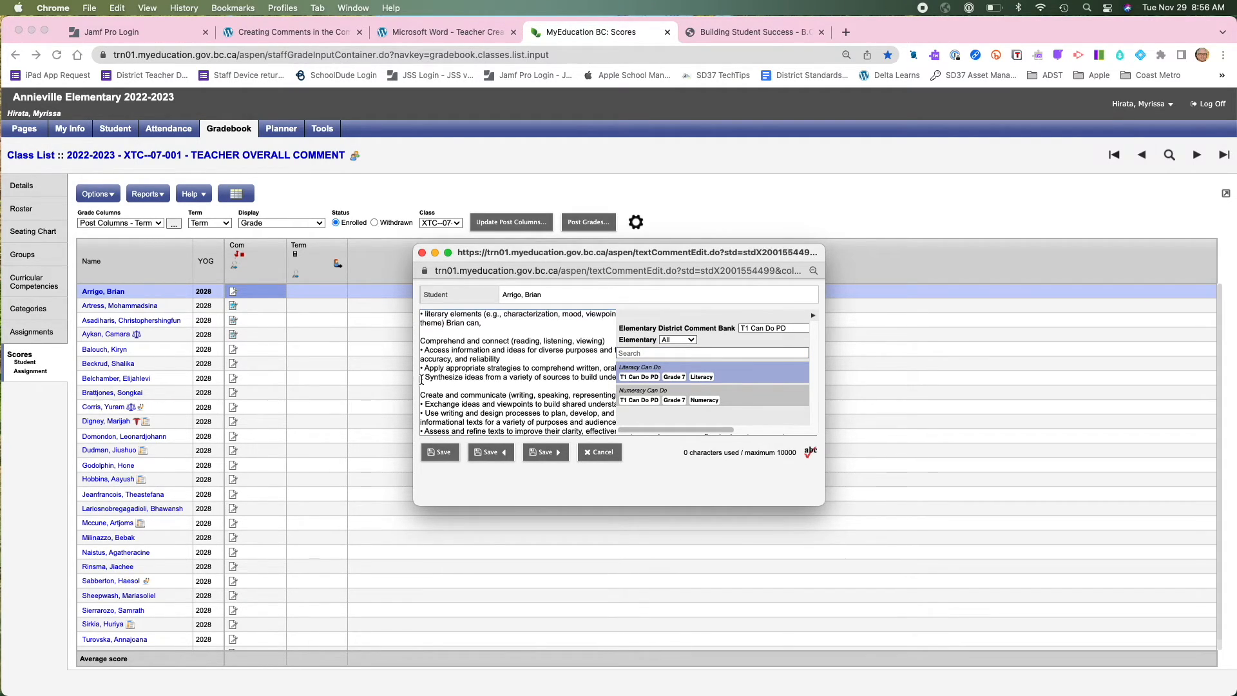
Delete the Can Do bullets on applying strategies, synthesizing ideas, writing and design processes, and refining texts, and add a line break
left_click_drag(427, 377, 617, 385)
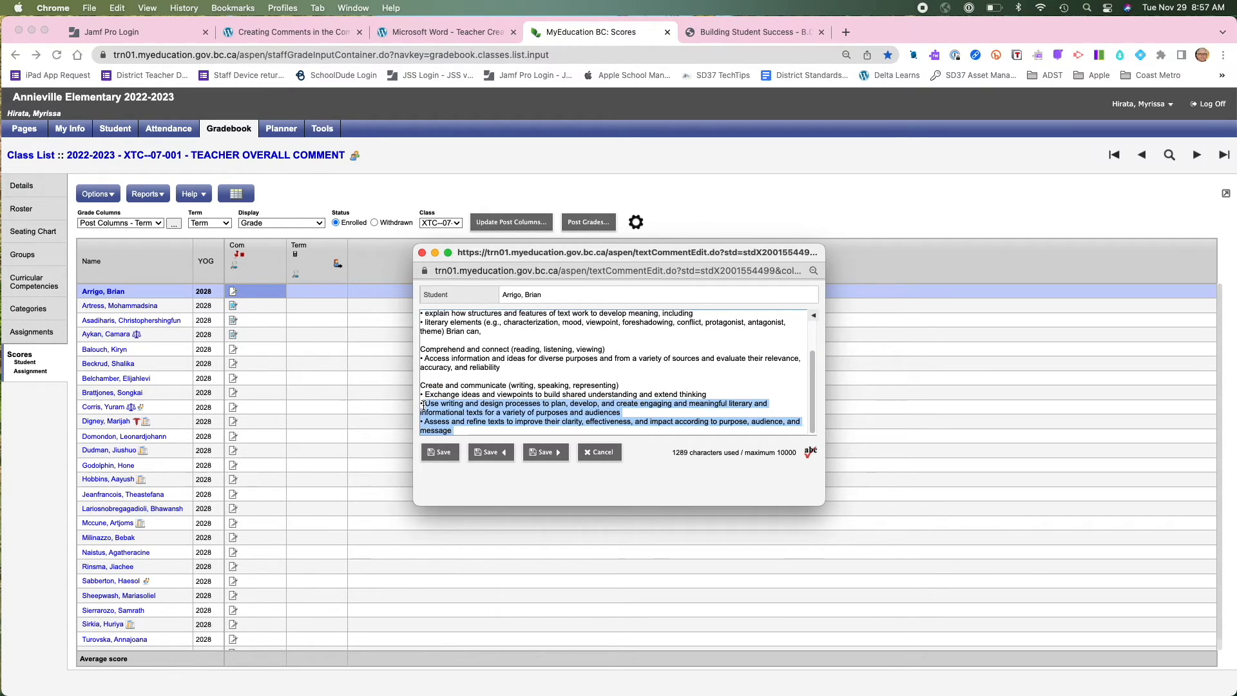
key("BackSpace")
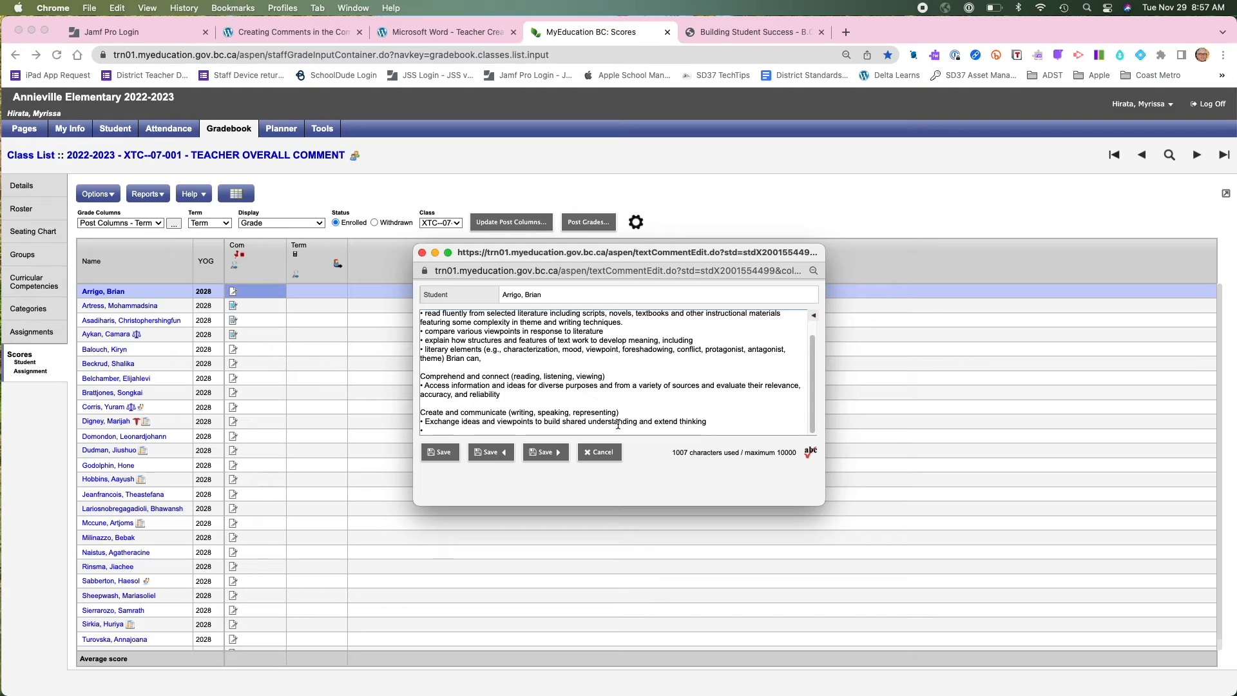
key("Return")
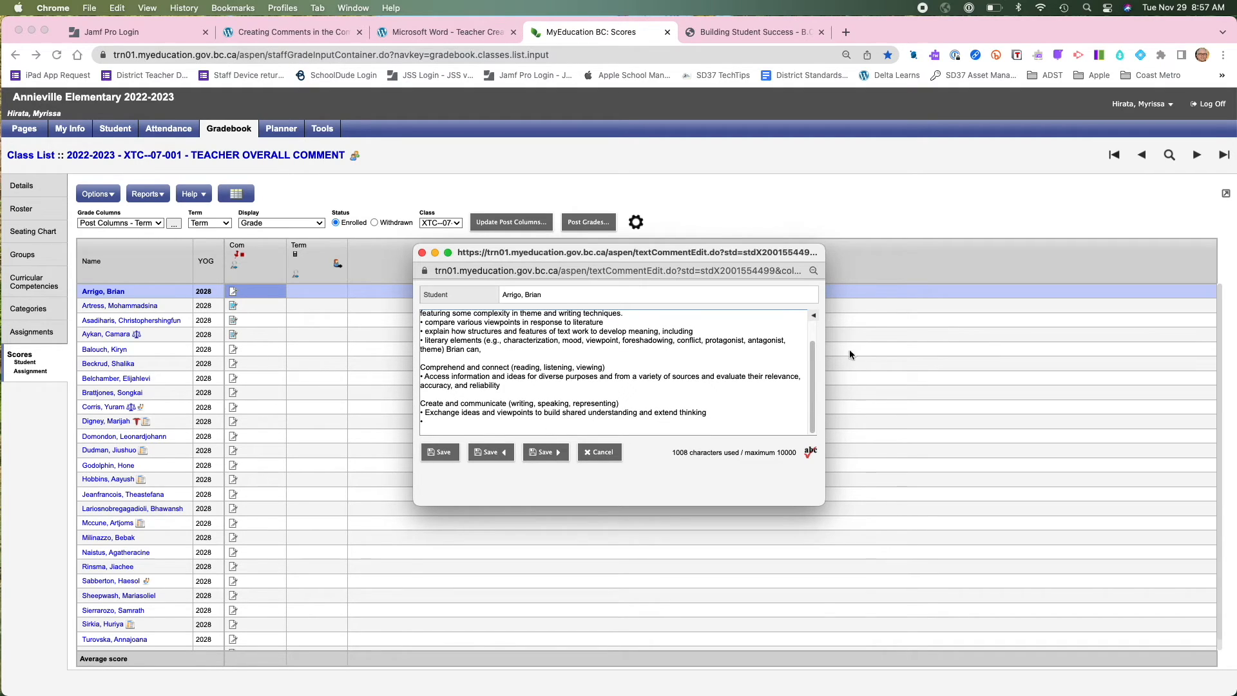
Insert the Grade 7 Next Steps Literacy comment from the T1 Next Steps PD category and save the student's comment
left_click(813, 315)
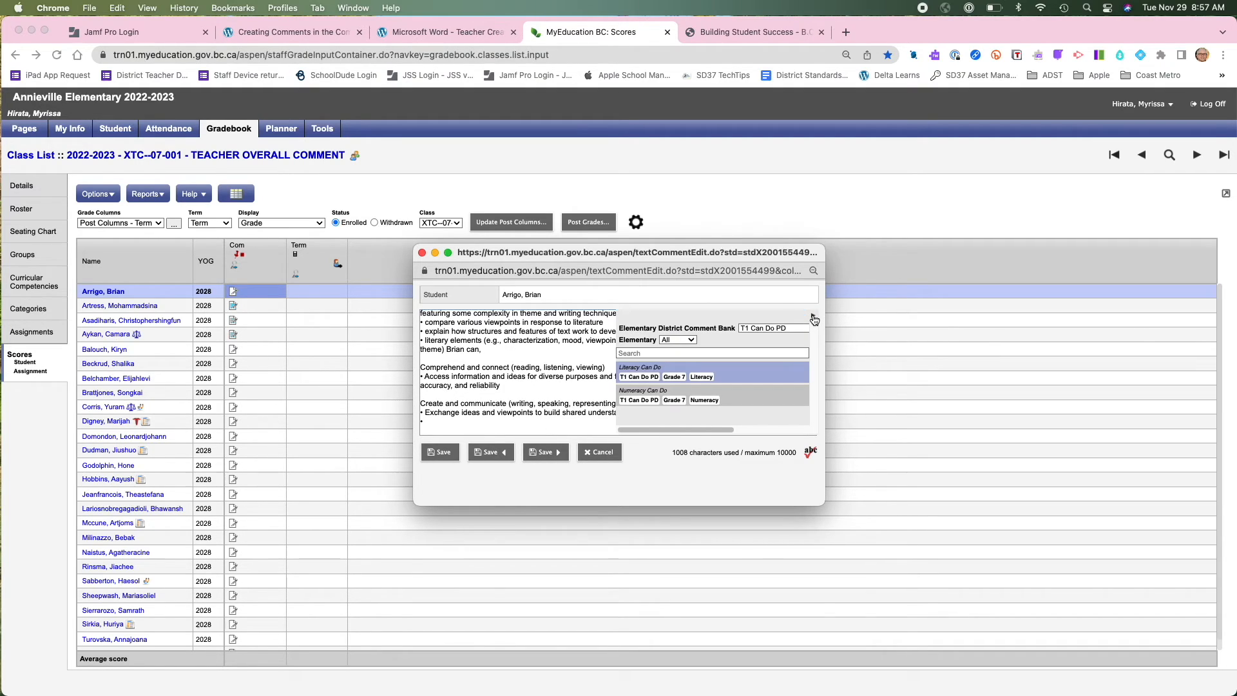
left_click(763, 331)
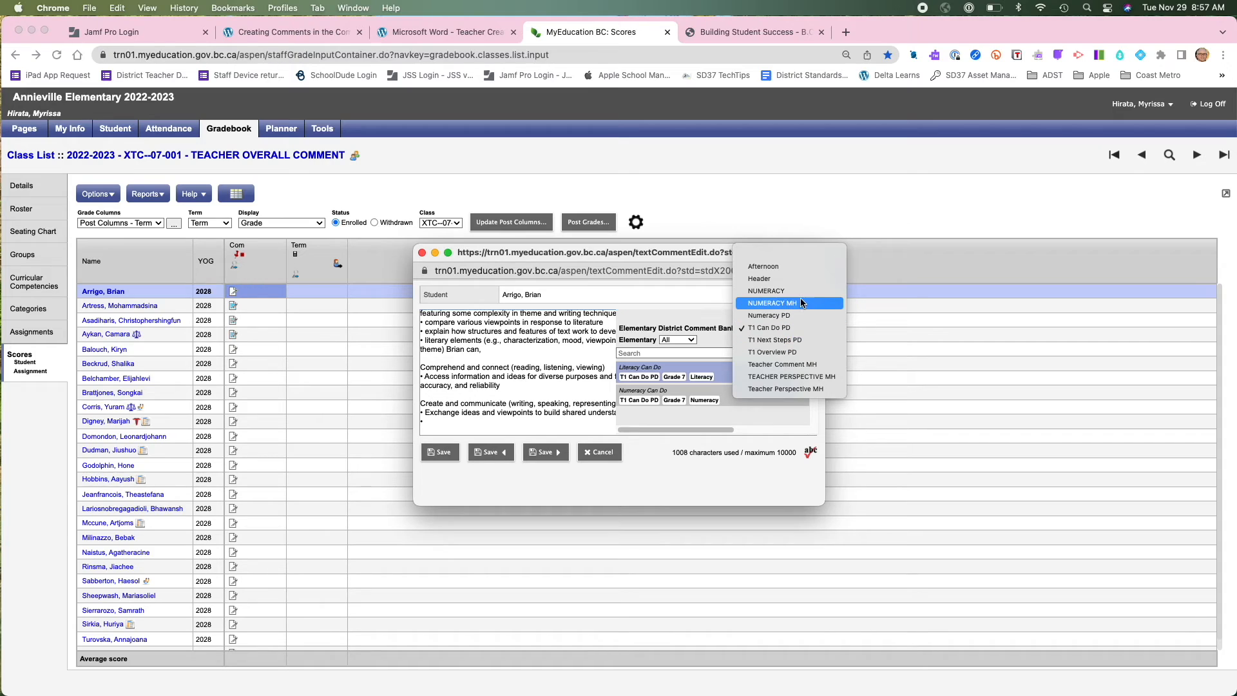
left_click(798, 339)
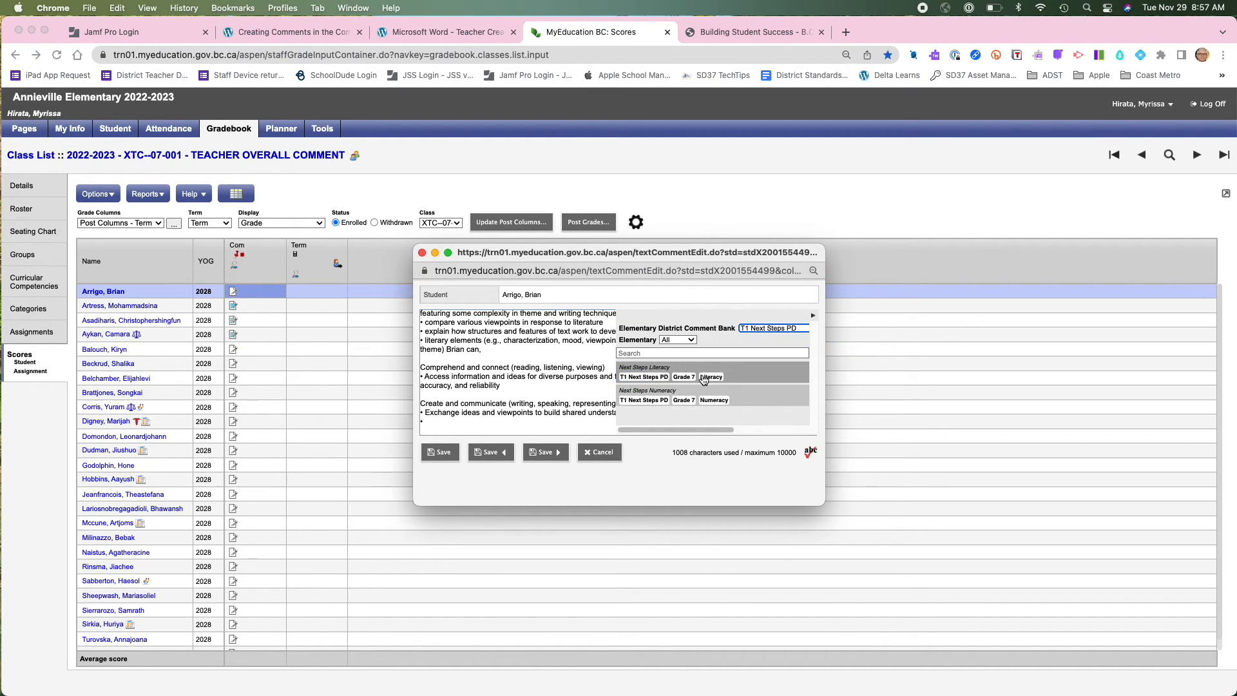
left_click(715, 379)
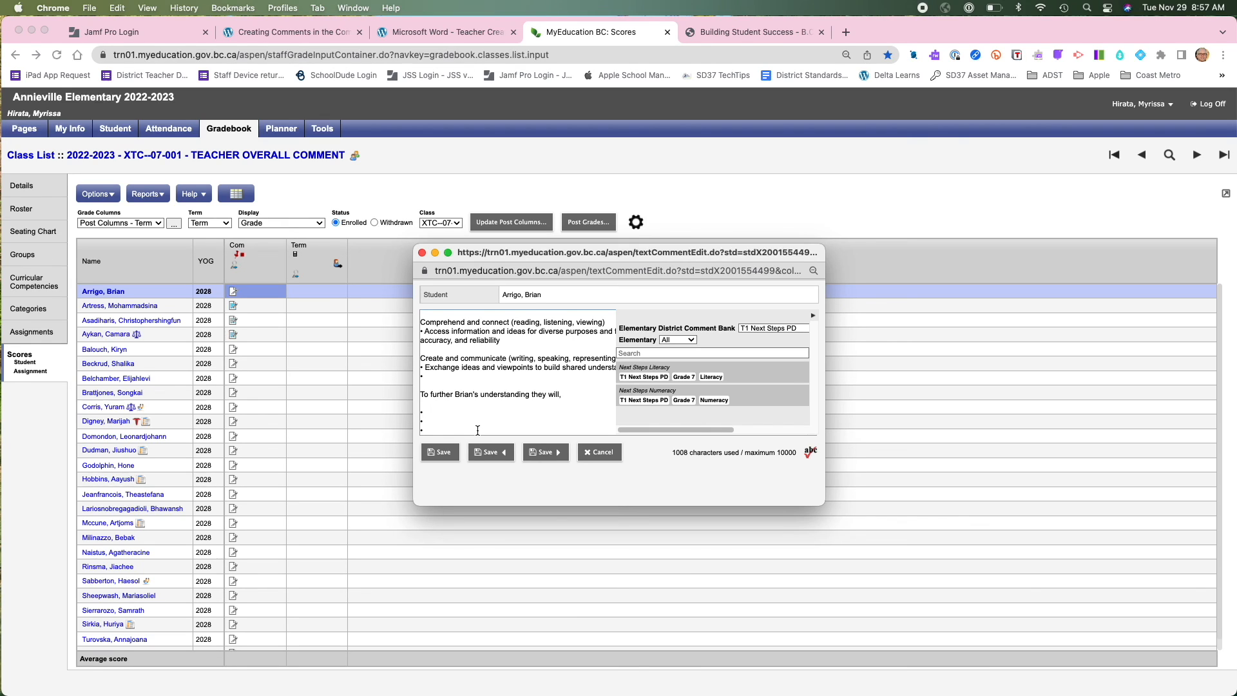
left_click(437, 453)
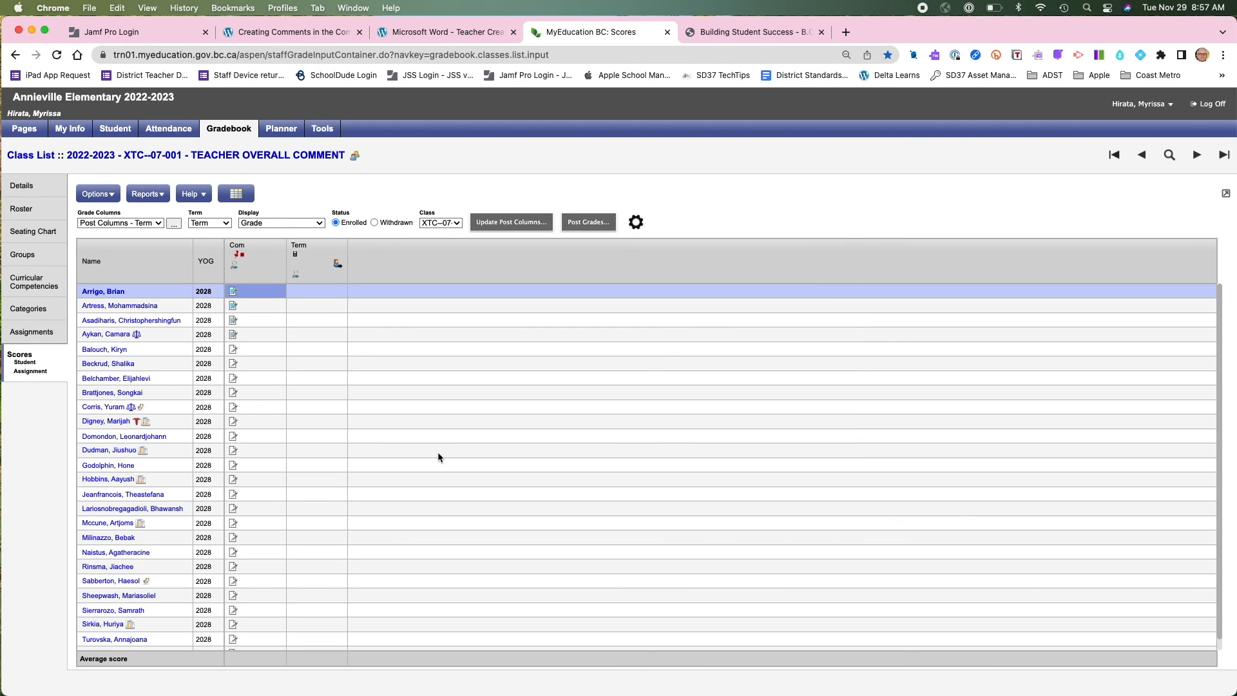